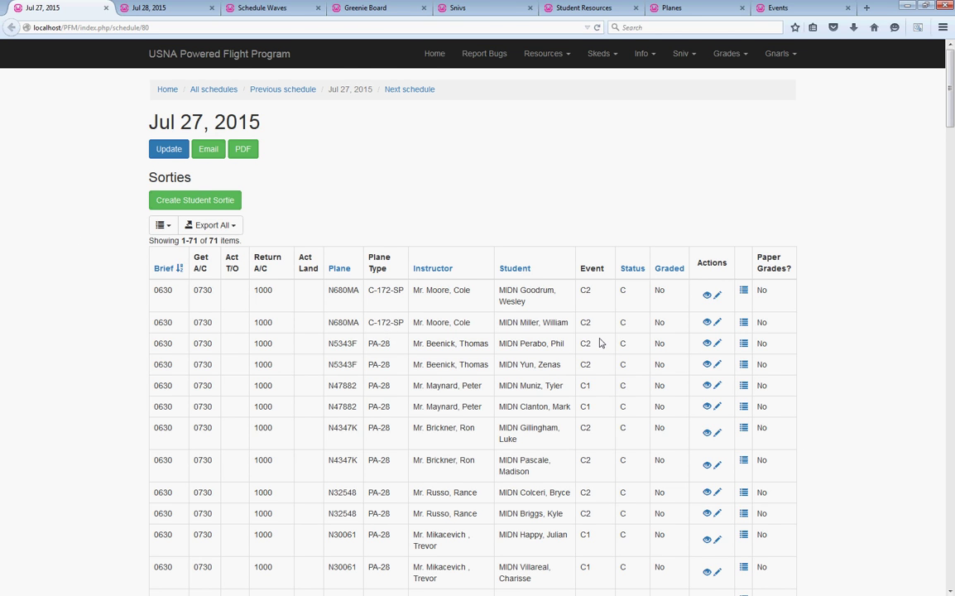
- Look over the Greenie Board, Snivs and Student Resources pages, then return to the Jul 28, 2015 schedule
scroll(601, 343, "down", 10)
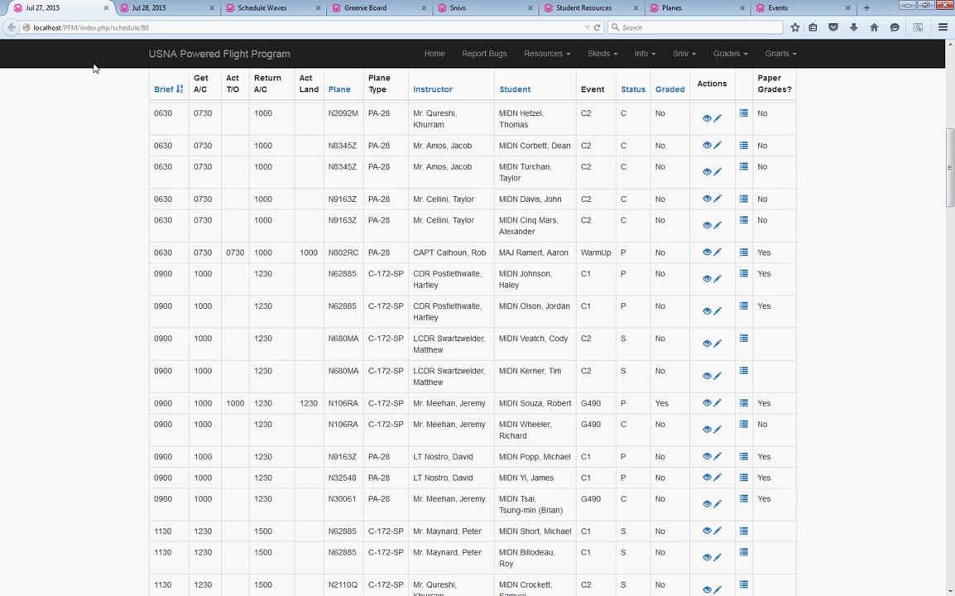
left_click(378, 10)
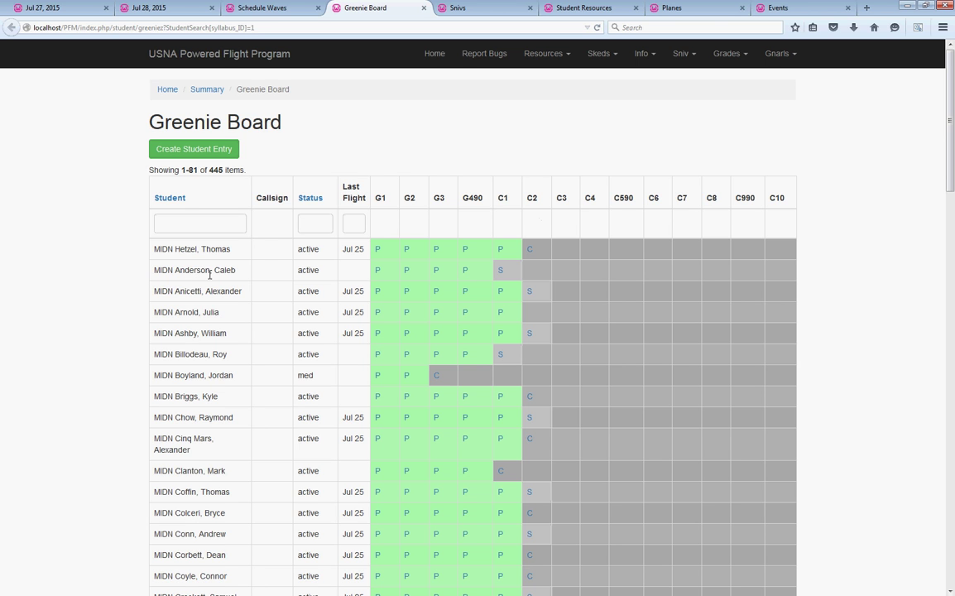
key("ctrl+Tab")
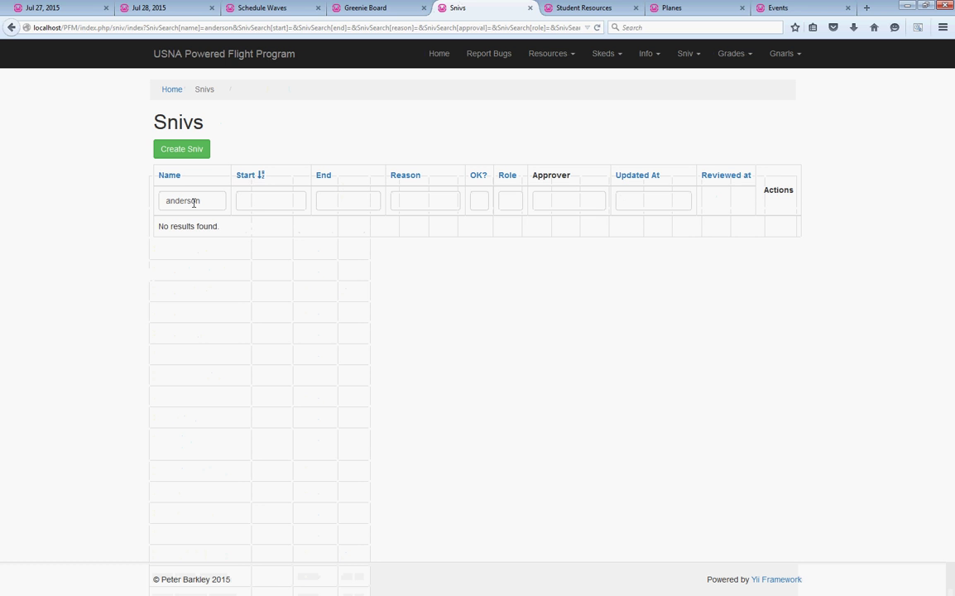
left_click(577, 7)
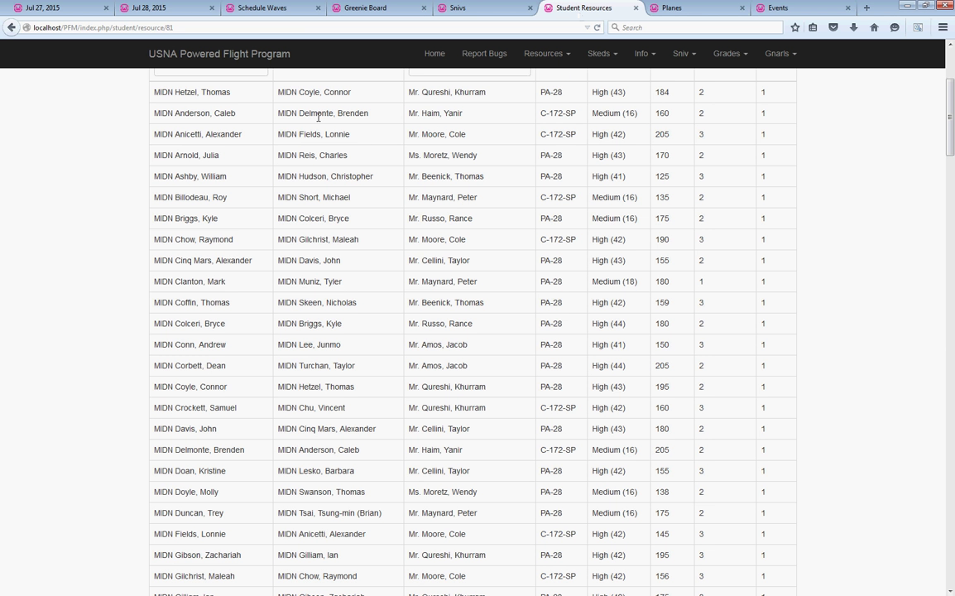
scroll(432, 116, "up", 2)
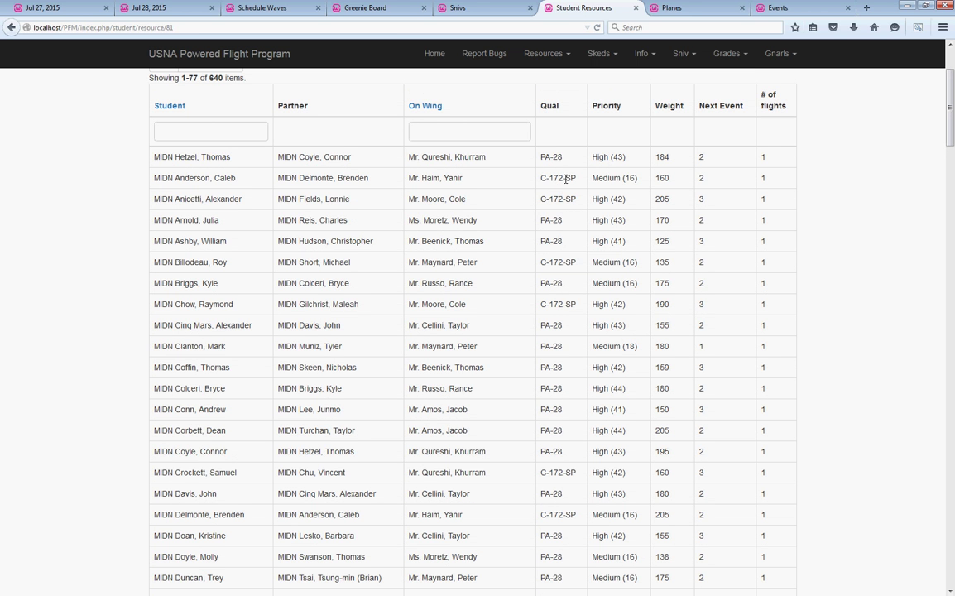
left_click(153, 8)
- Start a new student sortie dated 2015-07-28 and choose its instructor
left_click(207, 201)
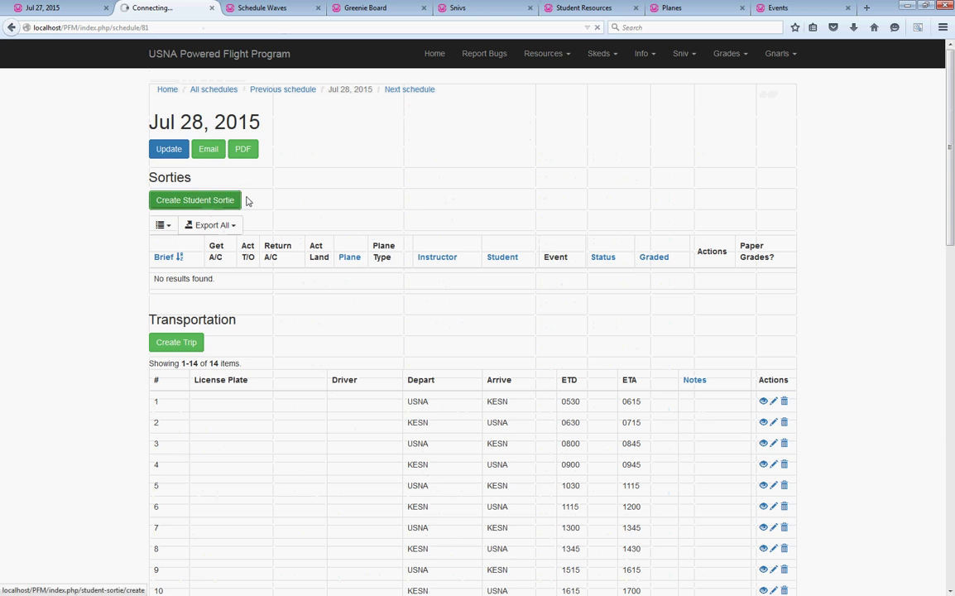
left_click(230, 169)
scroll(234, 292, "down", 15)
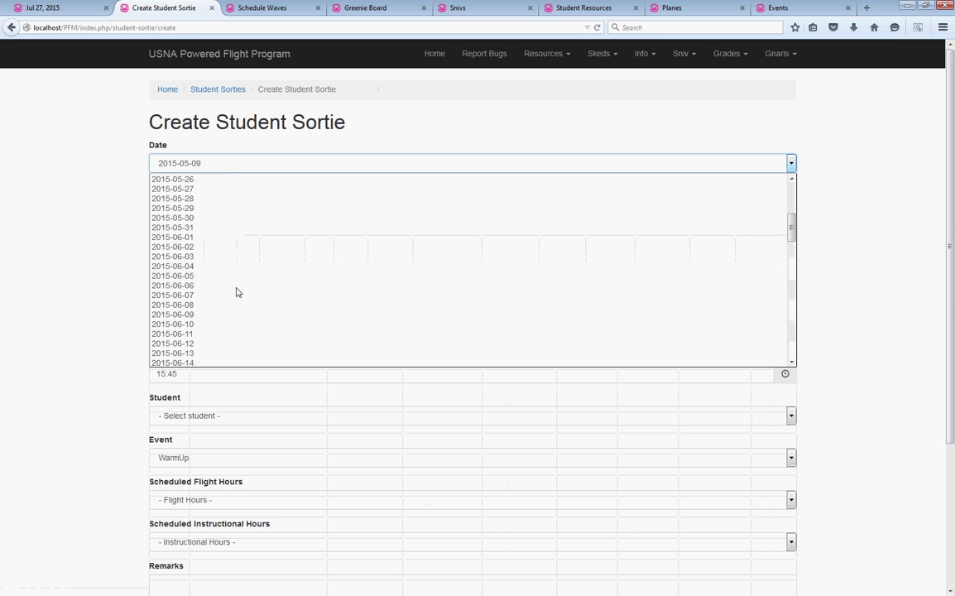
scroll(236, 296, "down", 4)
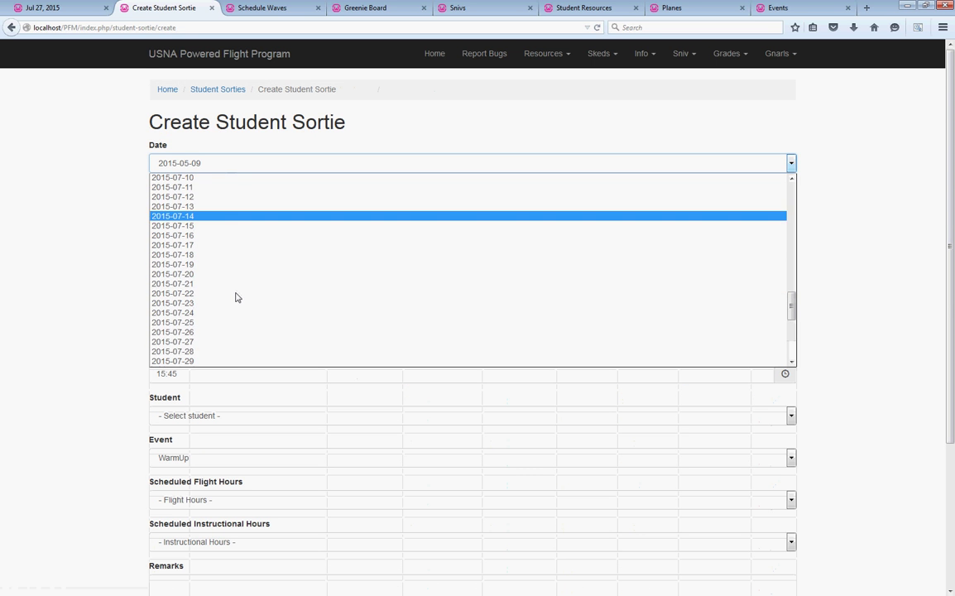
left_click(224, 357)
left_click(222, 206)
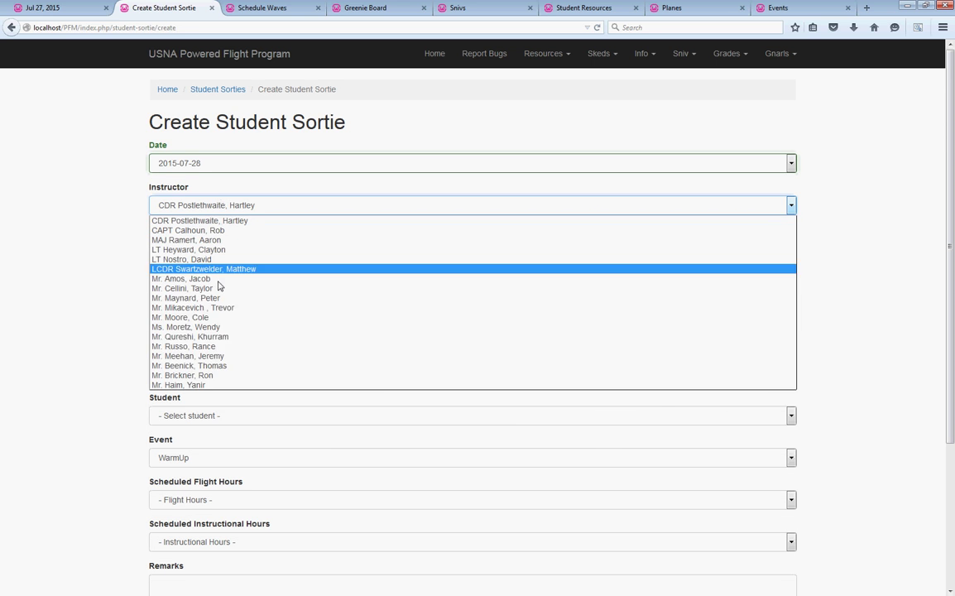
left_click(212, 386)
- Set brief time 07:30, receive aircraft 08:30 and return aircraft 10:00
left_click(160, 291)
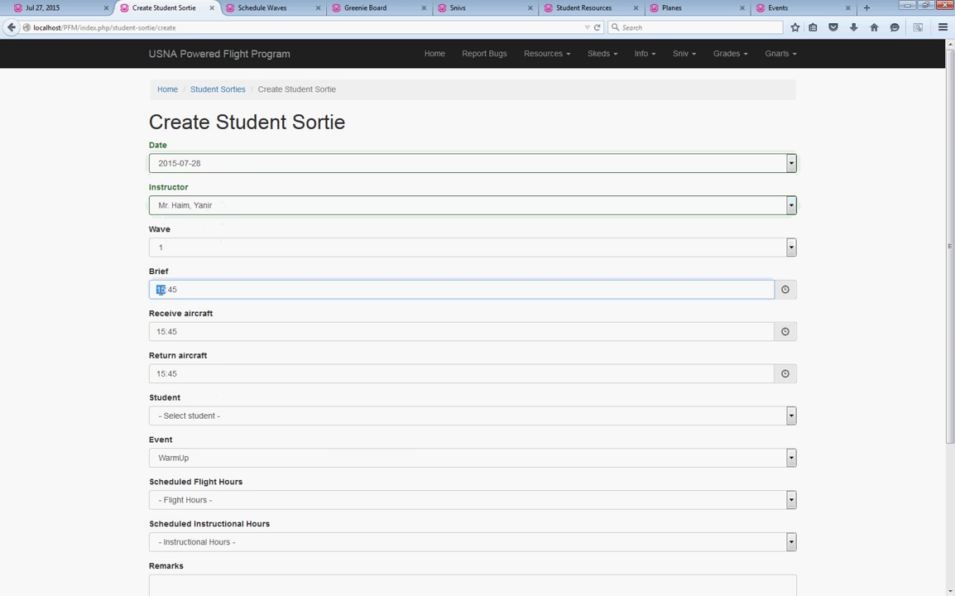
type("07")
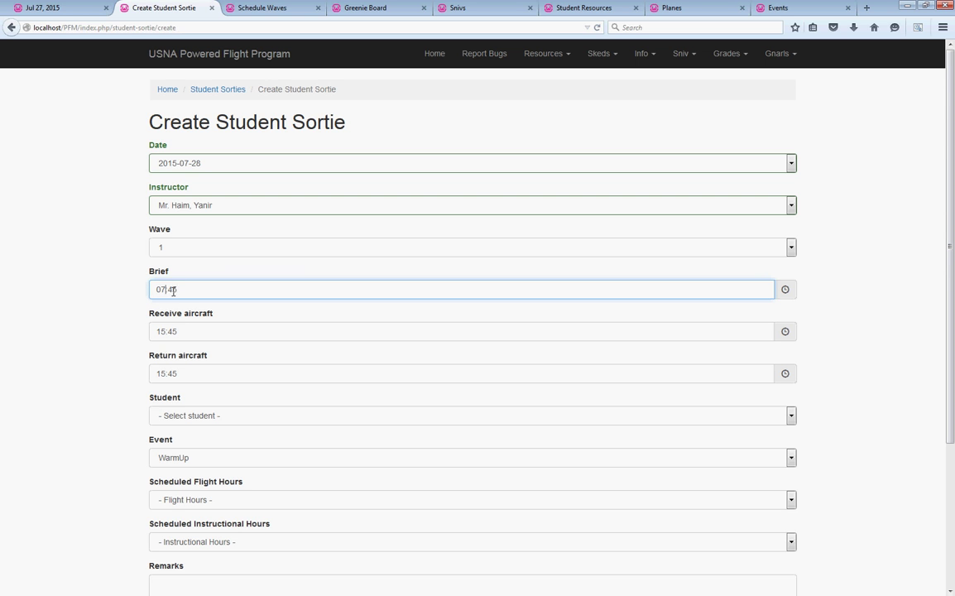
left_click(172, 289)
left_click(158, 332)
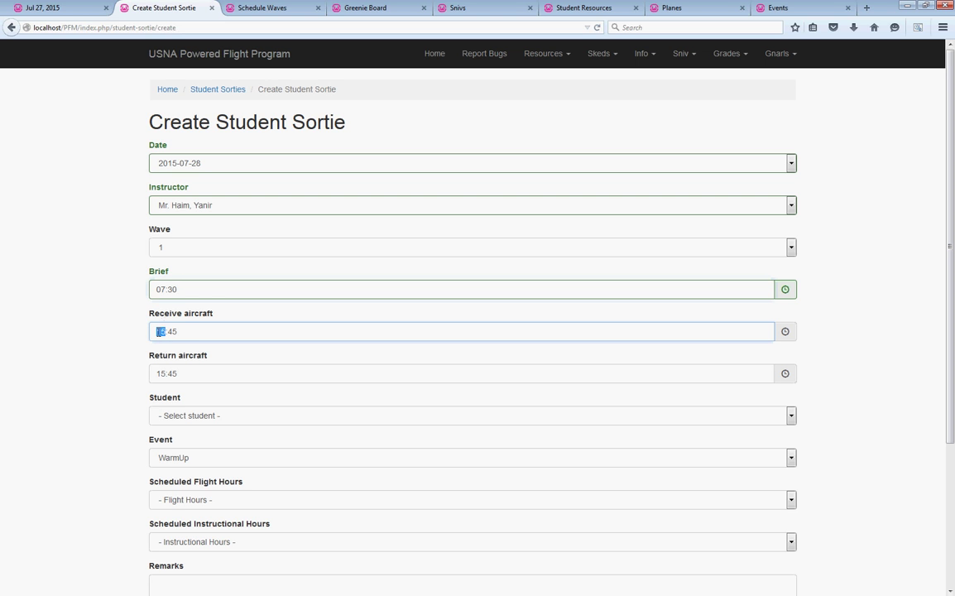
type("08:30")
left_click(161, 374)
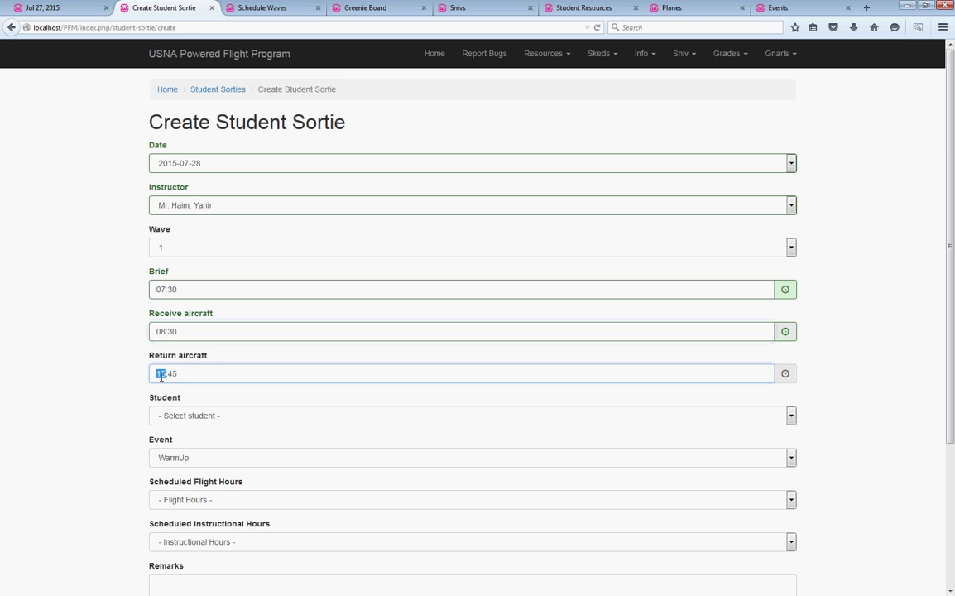
type("10")
type("00")
- Choose the student, event C2, 1.0 scheduled flight hours and 2.0 instructional hours
left_click(173, 415)
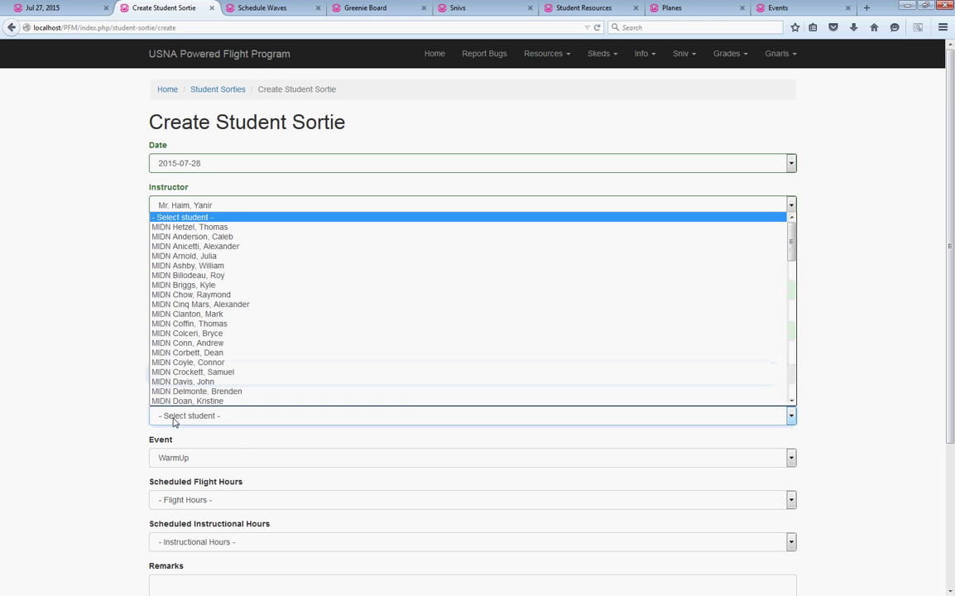
left_click(227, 239)
left_click(209, 457)
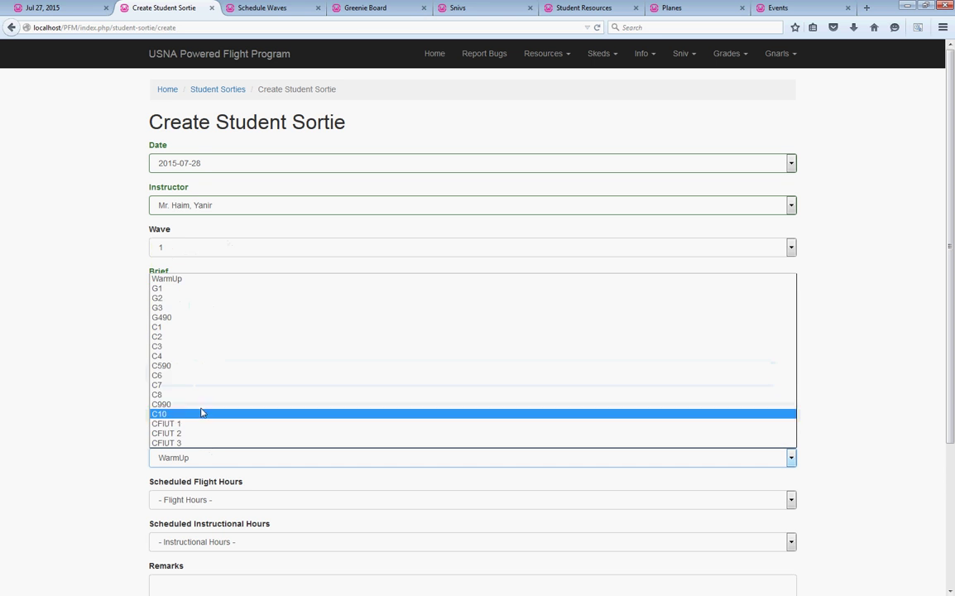
left_click(196, 338)
left_click(187, 500)
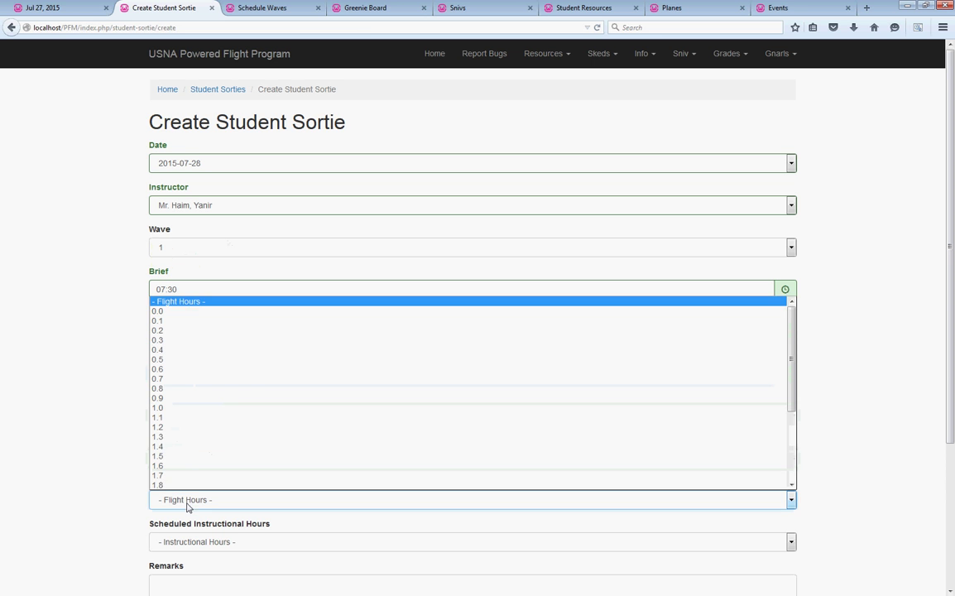
left_click(179, 417)
scroll(110, 480, "down", 3)
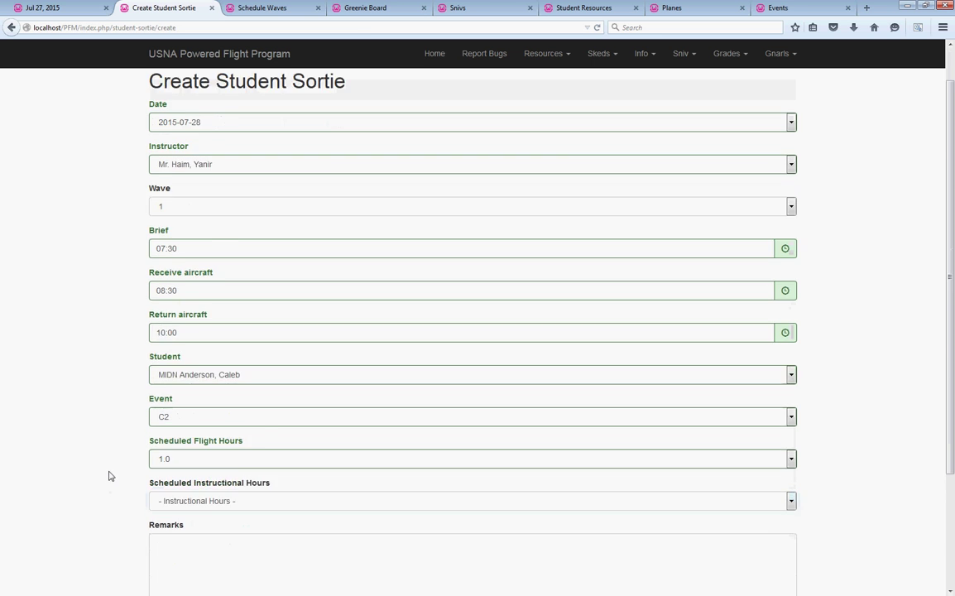
left_click(189, 420)
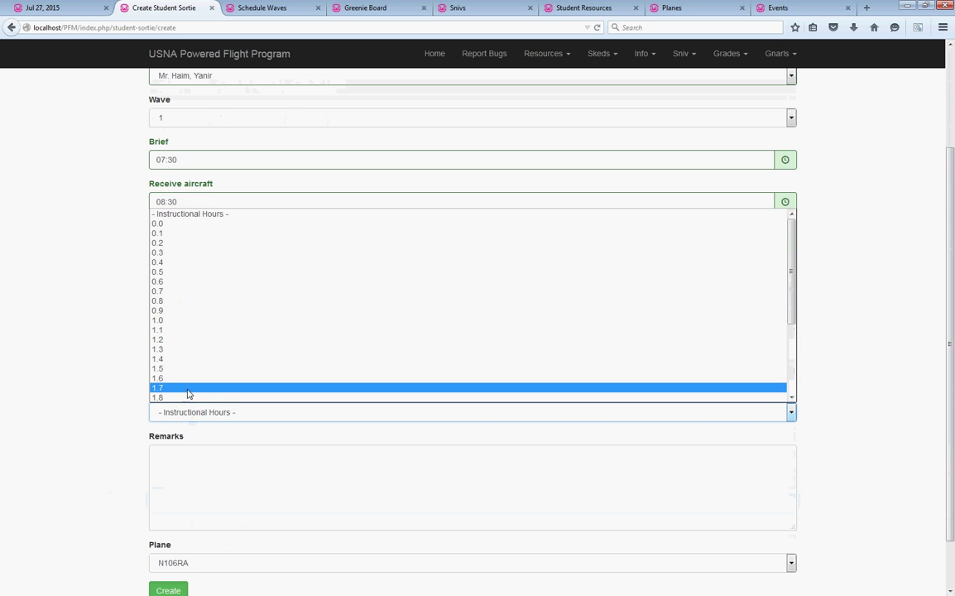
scroll(192, 379, "down", 1)
left_click(187, 397)
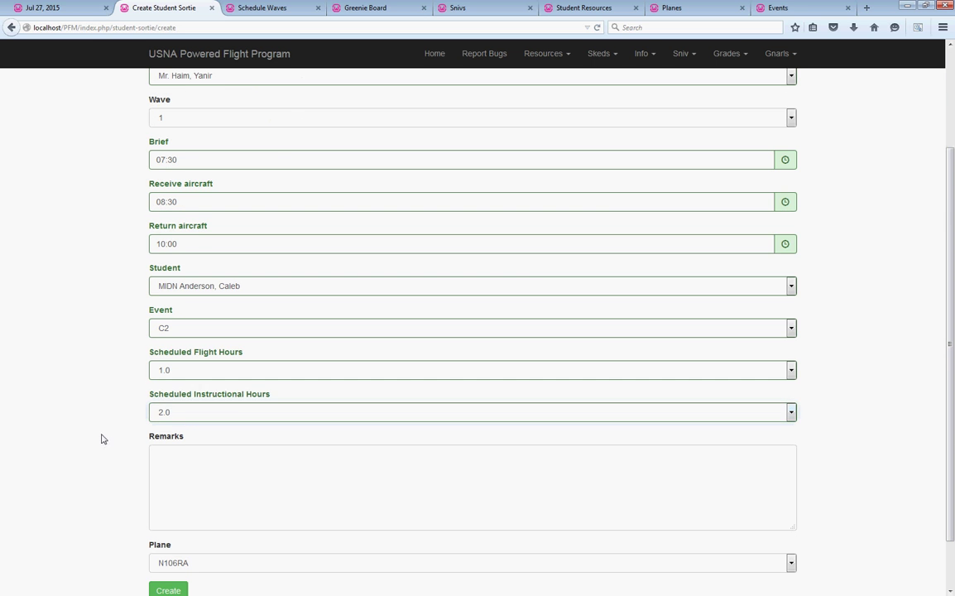
scroll(108, 426, "down", 2)
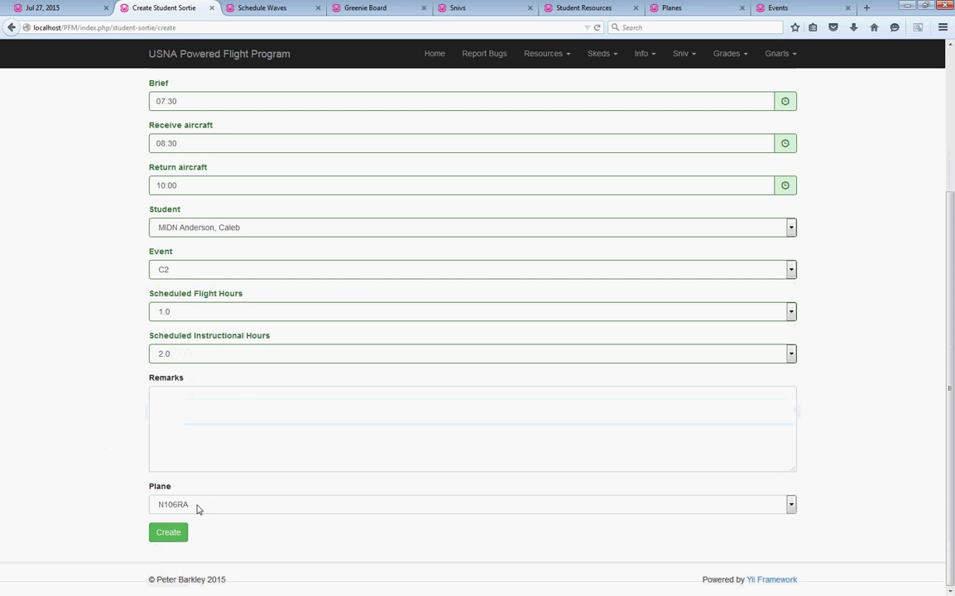
- Save the C2 sortie and go back to the Jul 28, 2015 schedule showing it
left_click(167, 535)
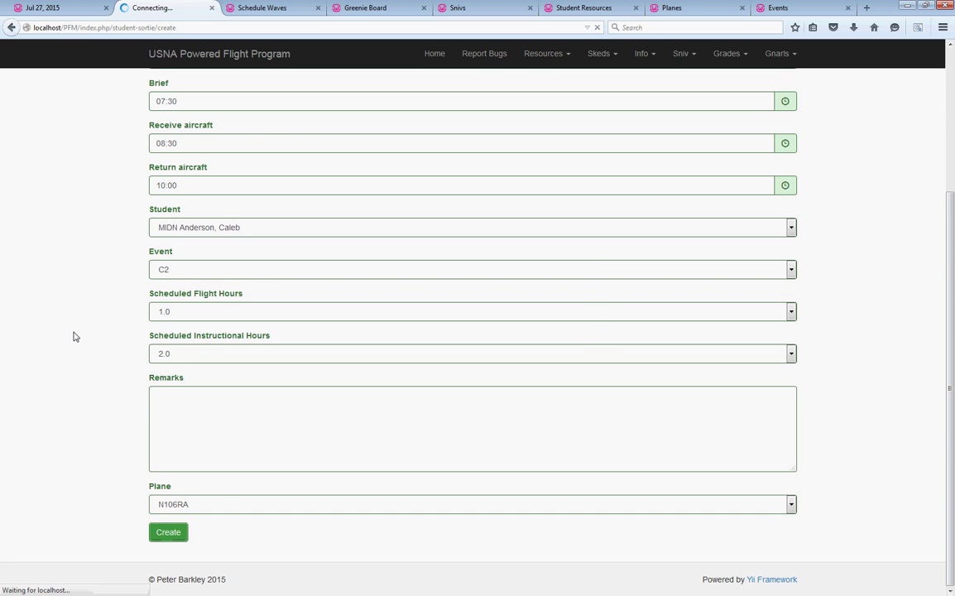
left_click(274, 88)
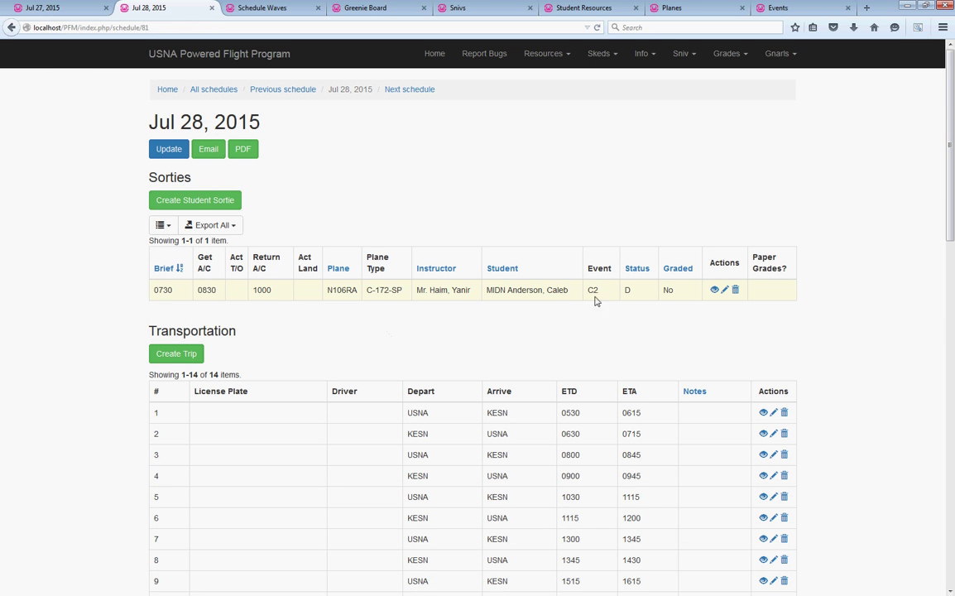
mouse_move(611, 299)
- Switch to the Greenie Board grade grid and scroll to its bottom
left_click(339, 7)
scroll(354, 229, "down", 5)
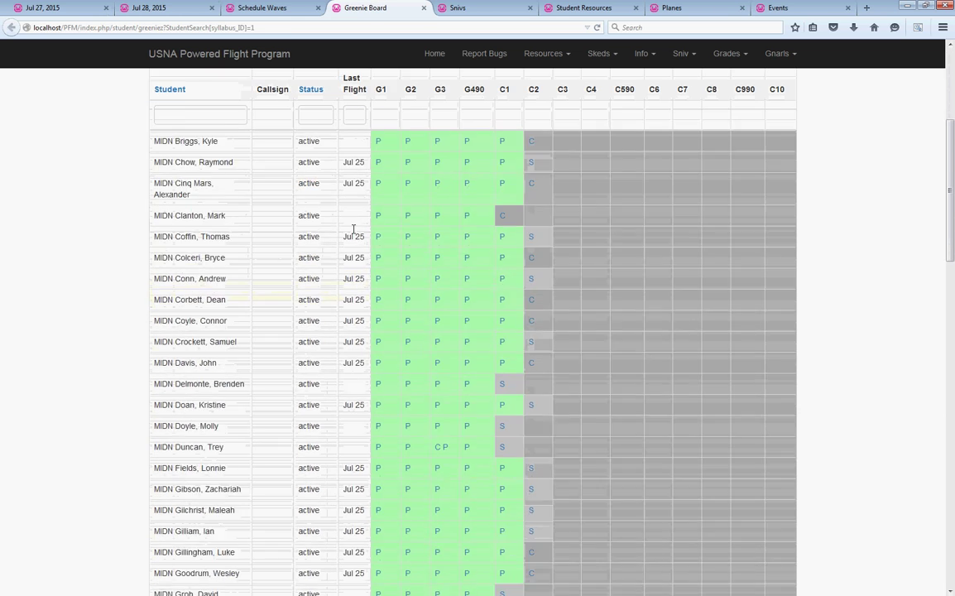
scroll(353, 232, "down", 15)
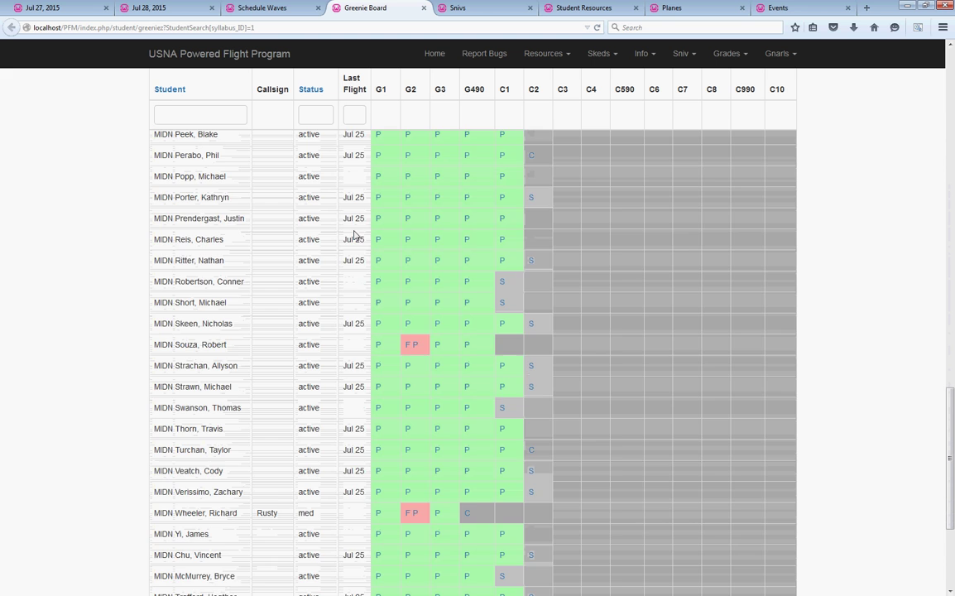
scroll(354, 236, "down", 5)
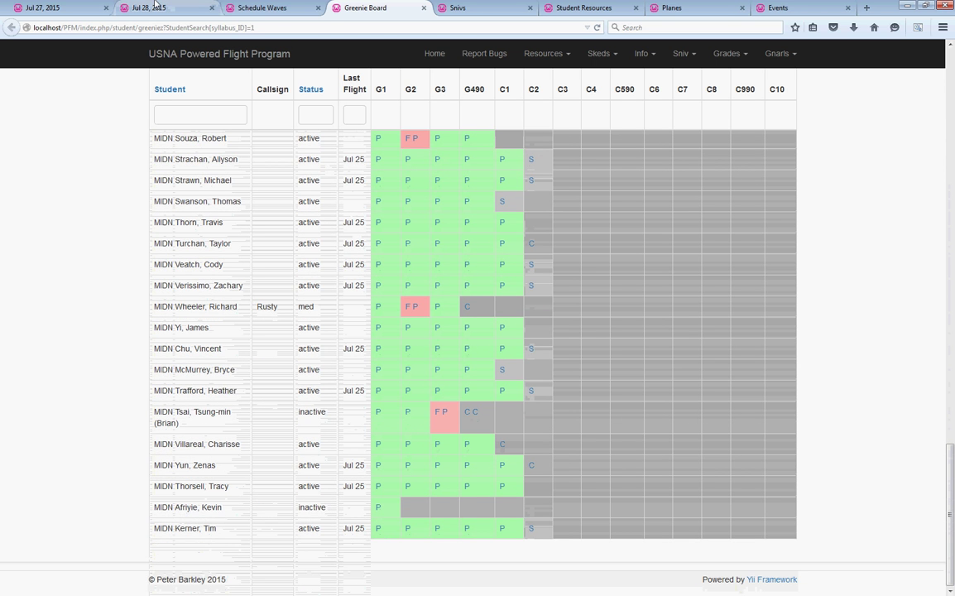
- Go to the Schedule Waves page to generate the Jul 28, 2015 schedule
left_click(268, 6)
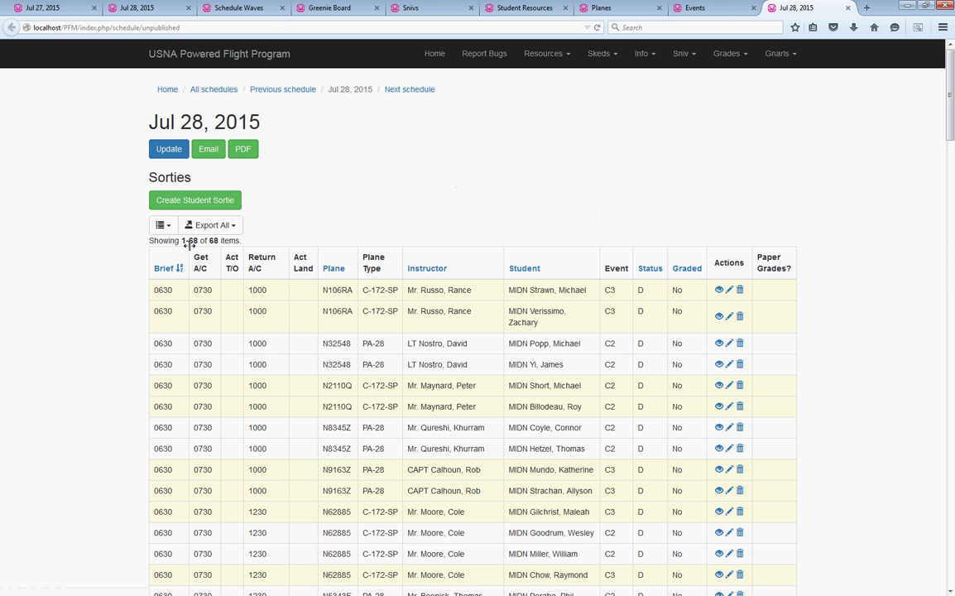
scroll(534, 241, "down", 2)
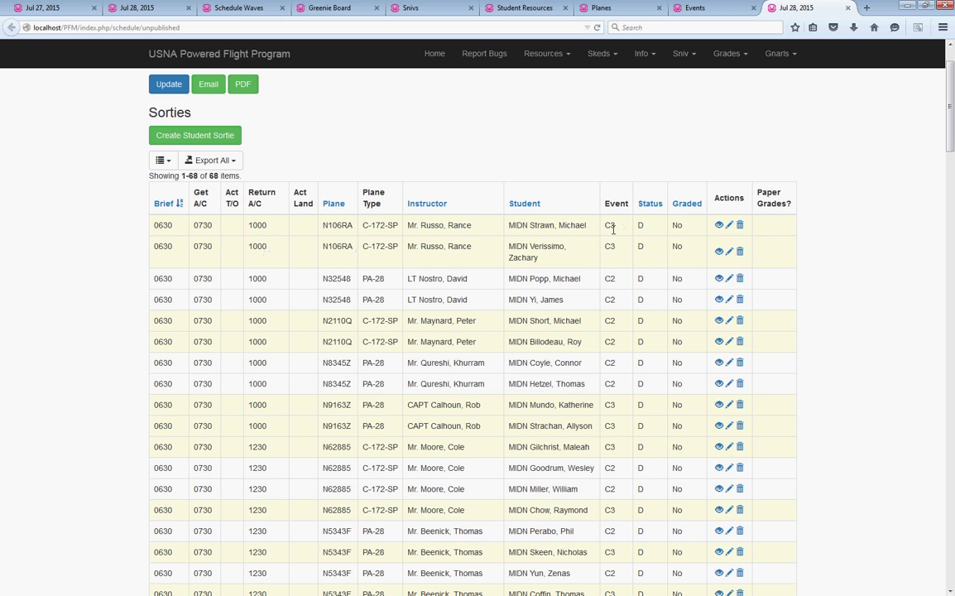
mouse_move(613, 229)
left_click(330, 10)
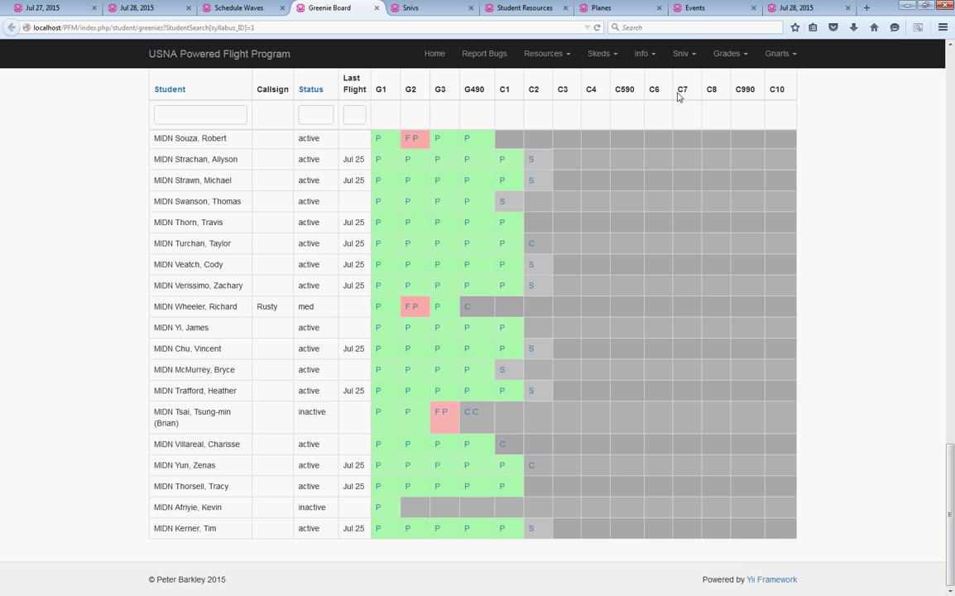
left_click(797, 7)
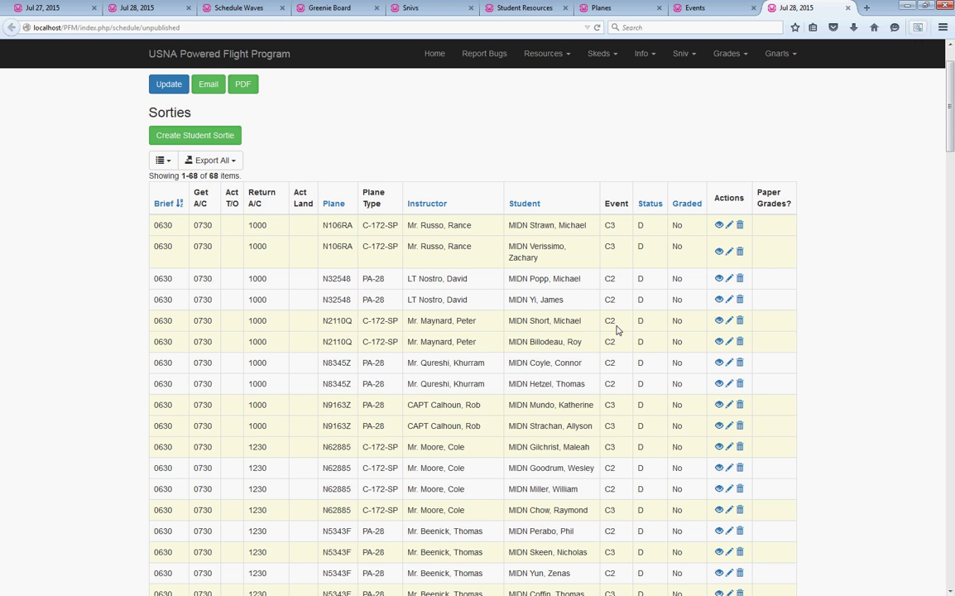
mouse_move(590, 323)
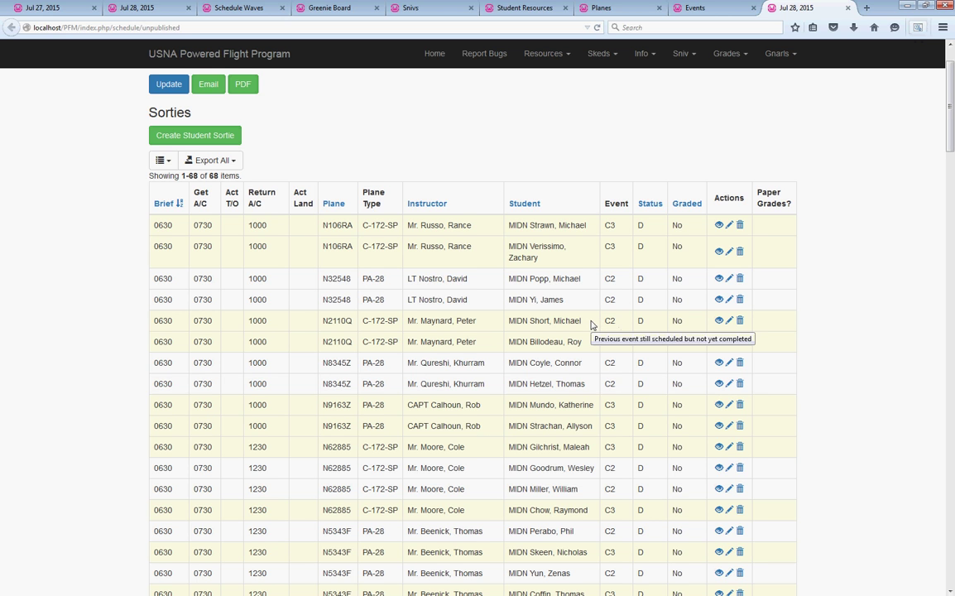